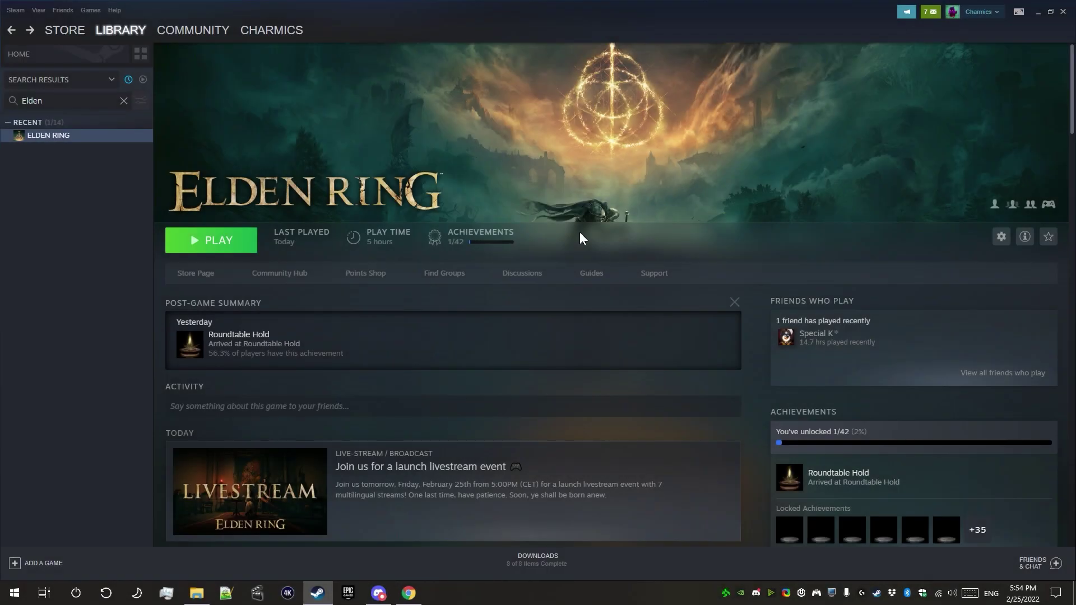
Launch Elden Ring from the Steam library and accept the Controller Remapper Detected warning.
click(216, 241)
click(533, 328)
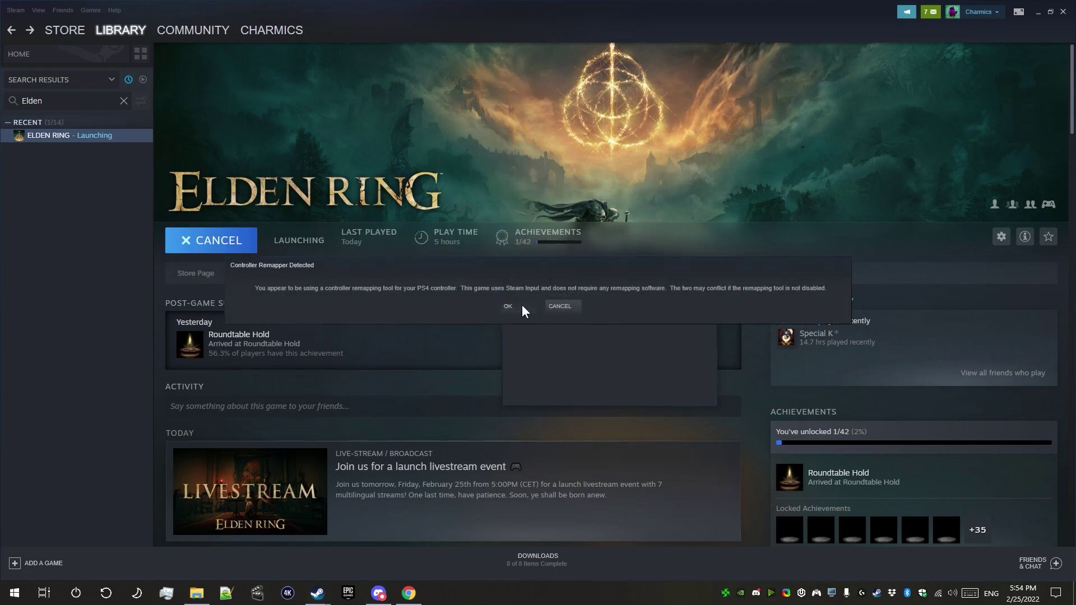
click(523, 305)
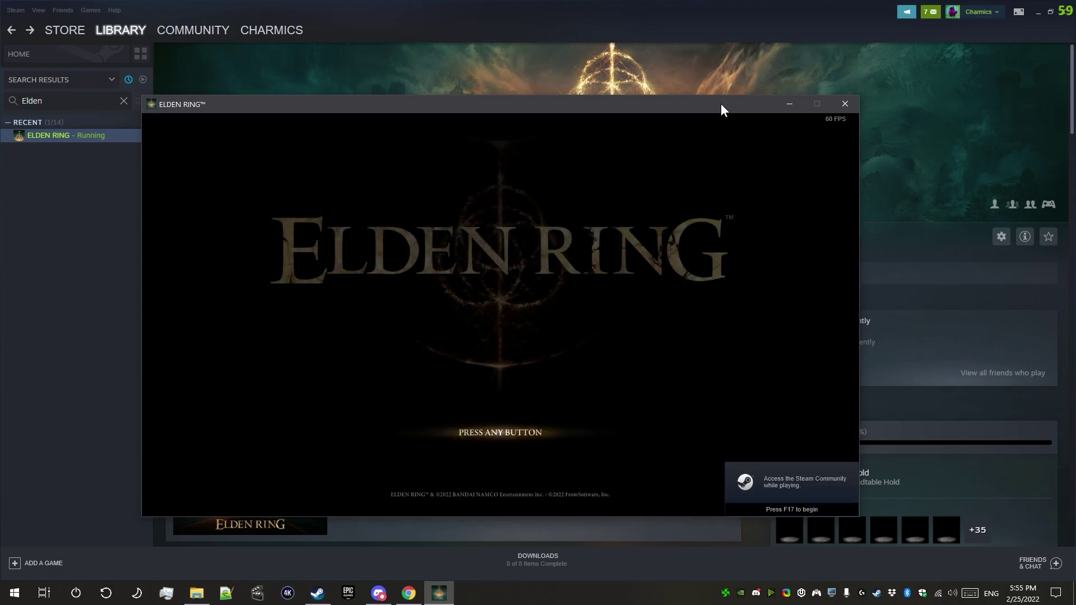
Pass the title screen and notices, log in to the online main menu, then close the game.
key(Return)
key(Return)
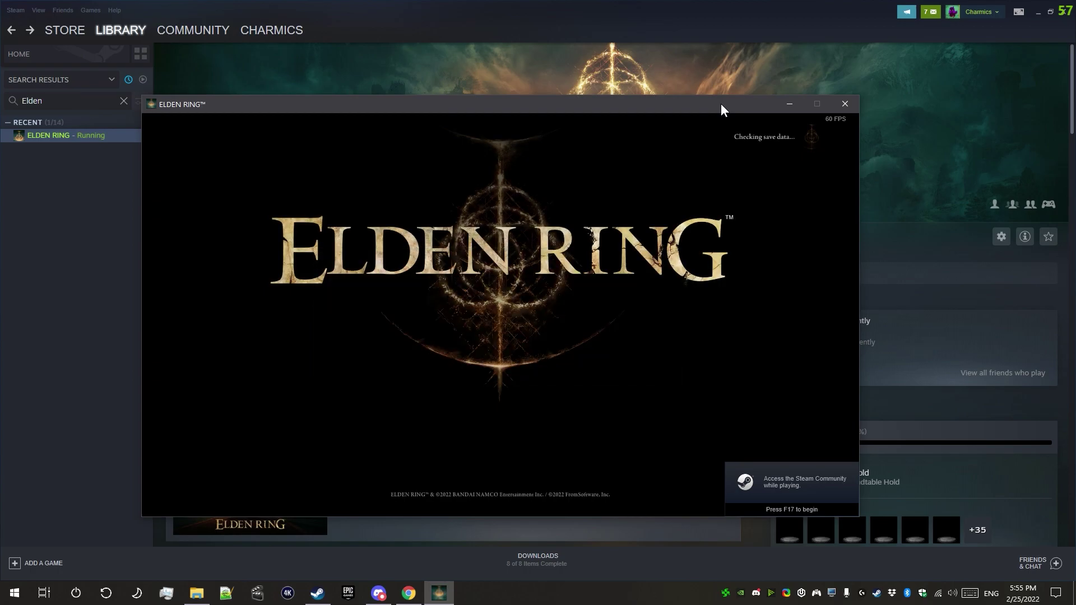
key(Down)
key(Down)
key(Up)
key(Return)
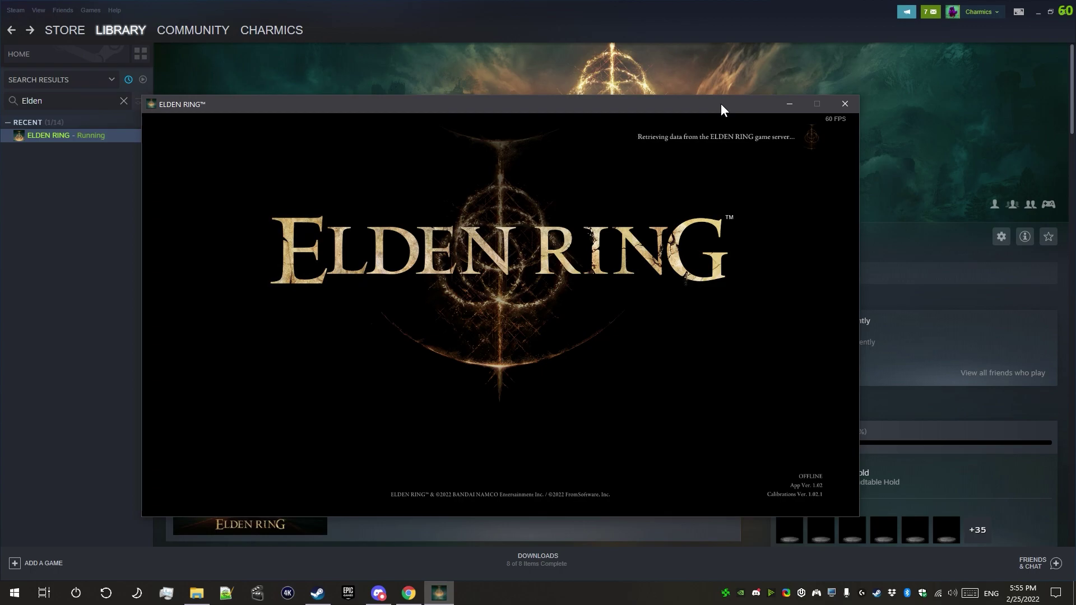
key(Return)
key(Down)
key(Down)
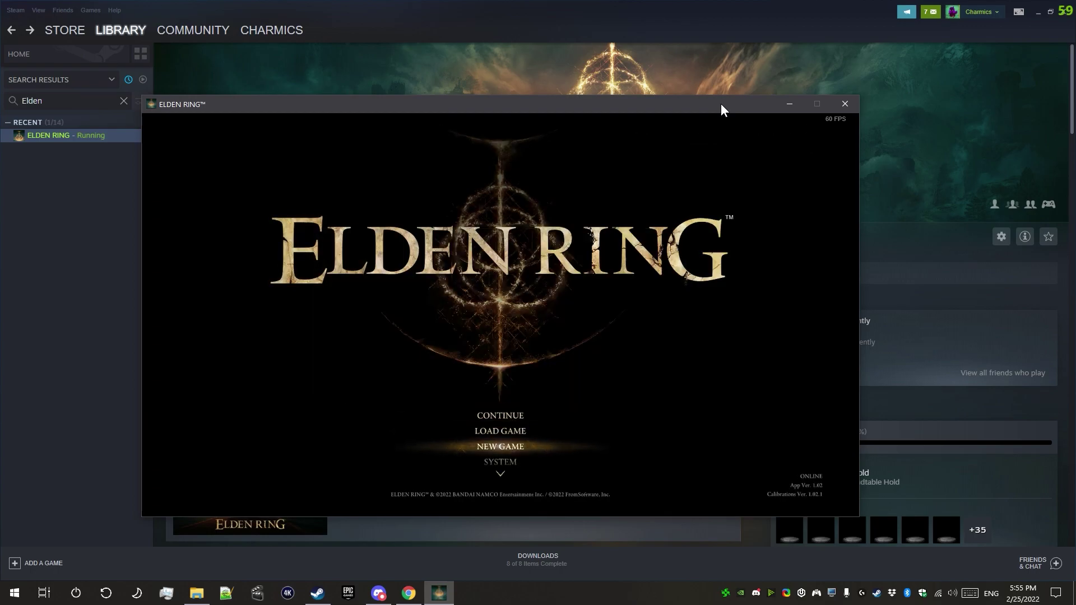
key(Down)
key(Down)
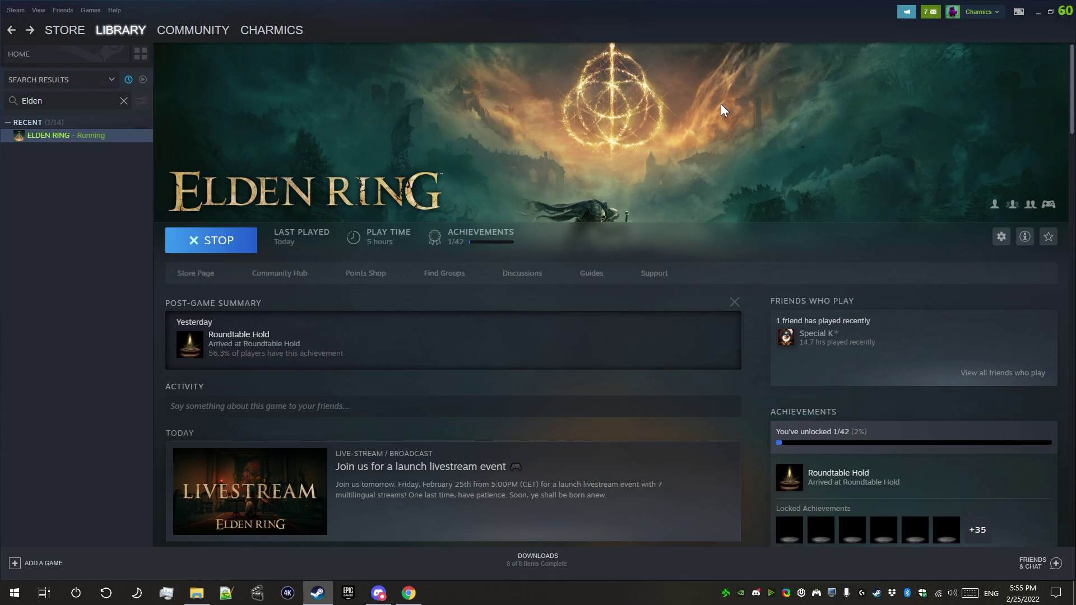
In the ELDEN RING Game folder, rename start_protected_game.exe to start_protected_game.exe.not.
click(197, 593)
key(alt+Left)
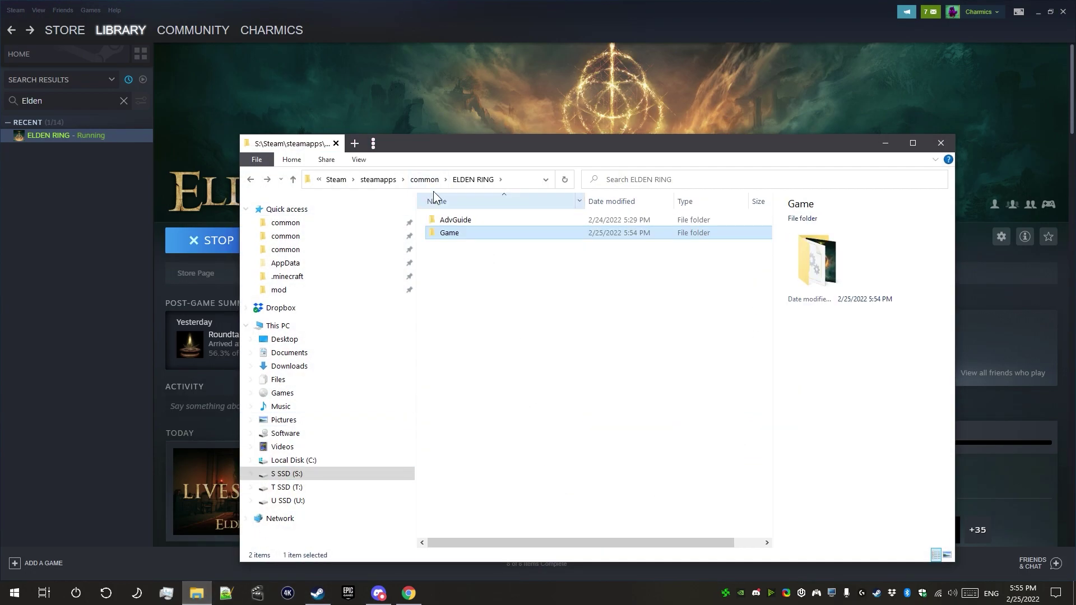
double_click(452, 235)
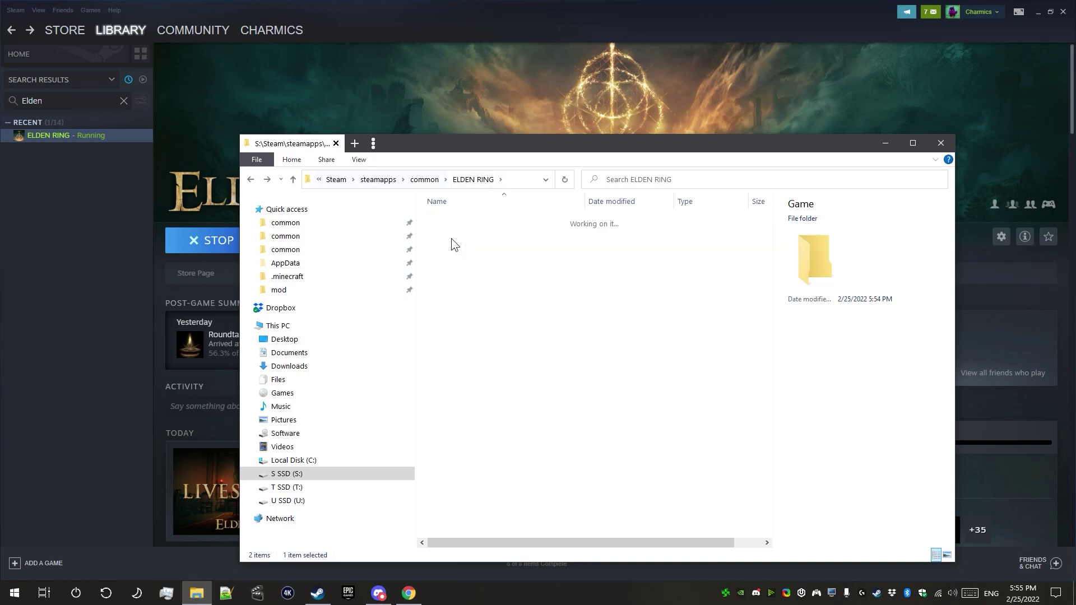
click(462, 387)
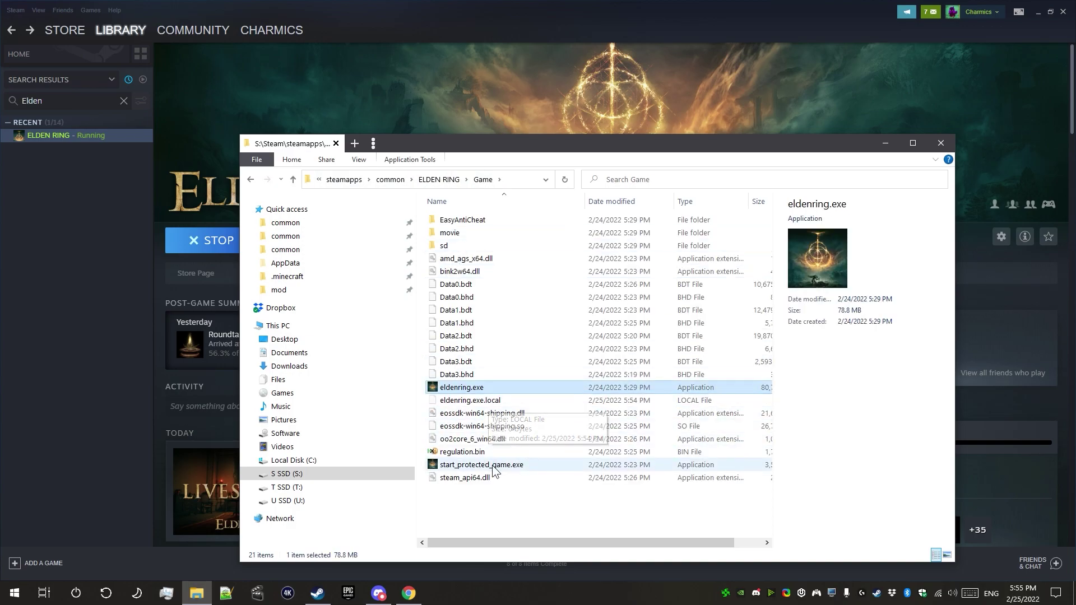
click(492, 465)
click(464, 387)
click(480, 465)
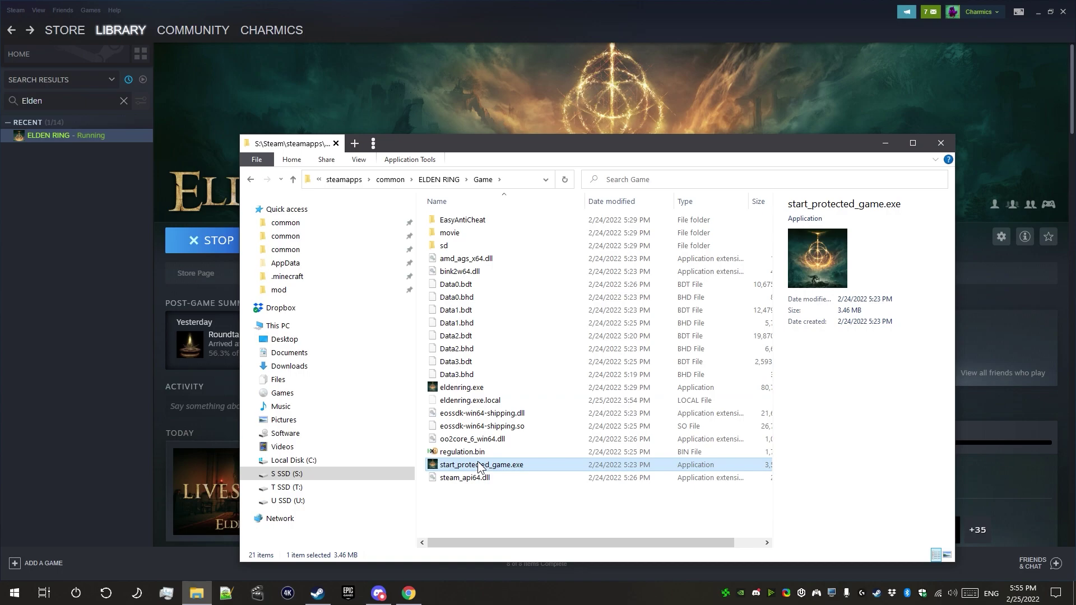
click(504, 465)
text(.not)
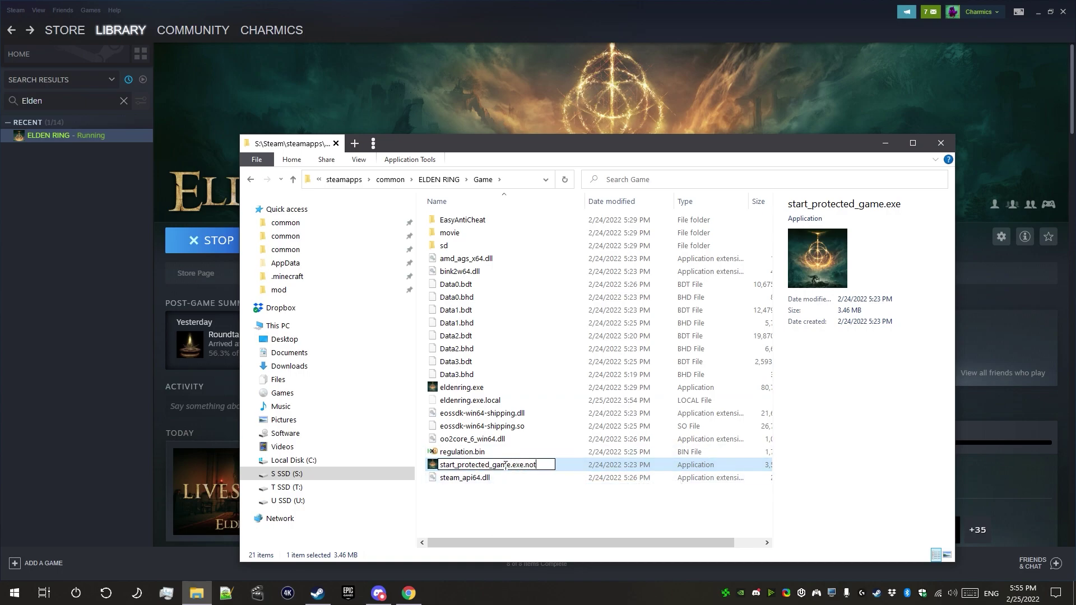
key(Return)
click(586, 302)
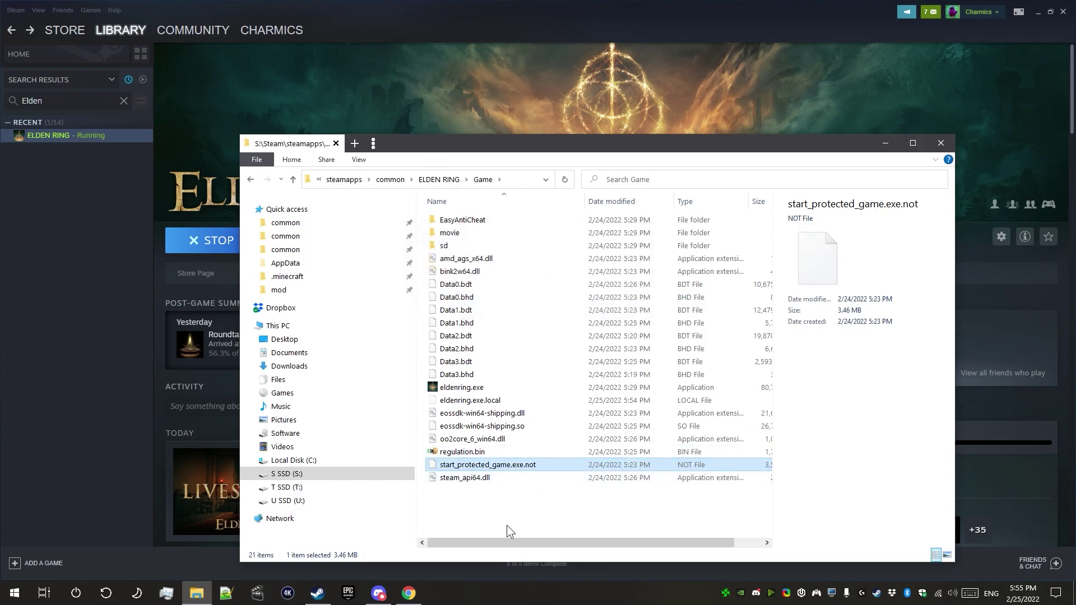
Make a duplicate copy of eldenring.exe in the Game folder.
click(464, 388)
key(ctrl+c)
key(ctrl+v)
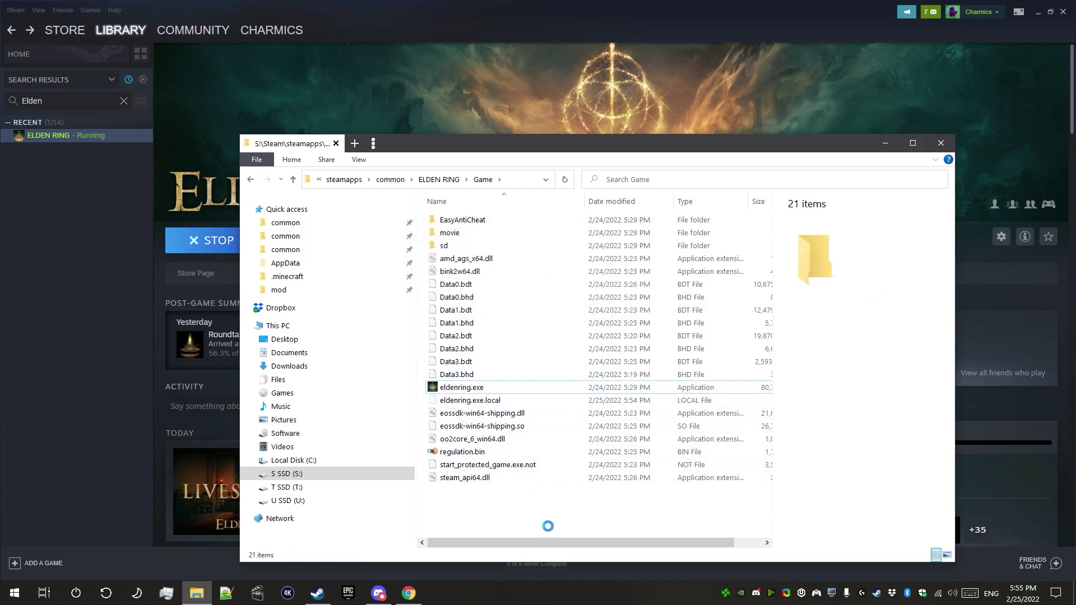
key(F2)
key(BackSpace)
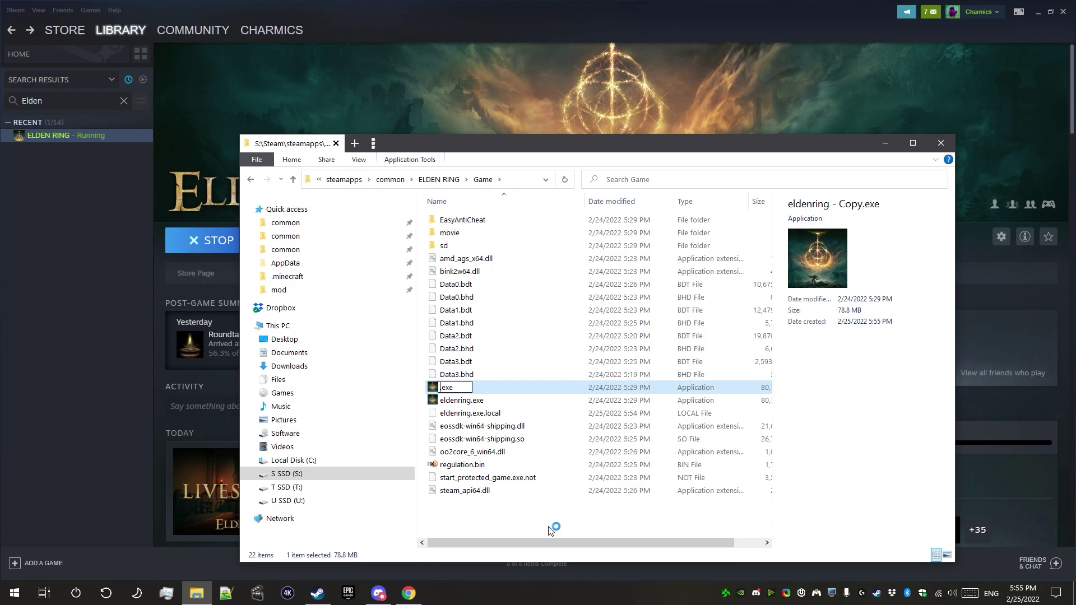
key(Return)
Rename the eldenring.exe copy to start_protected_game.exe.
key(ctrl+f)
text(t_p)
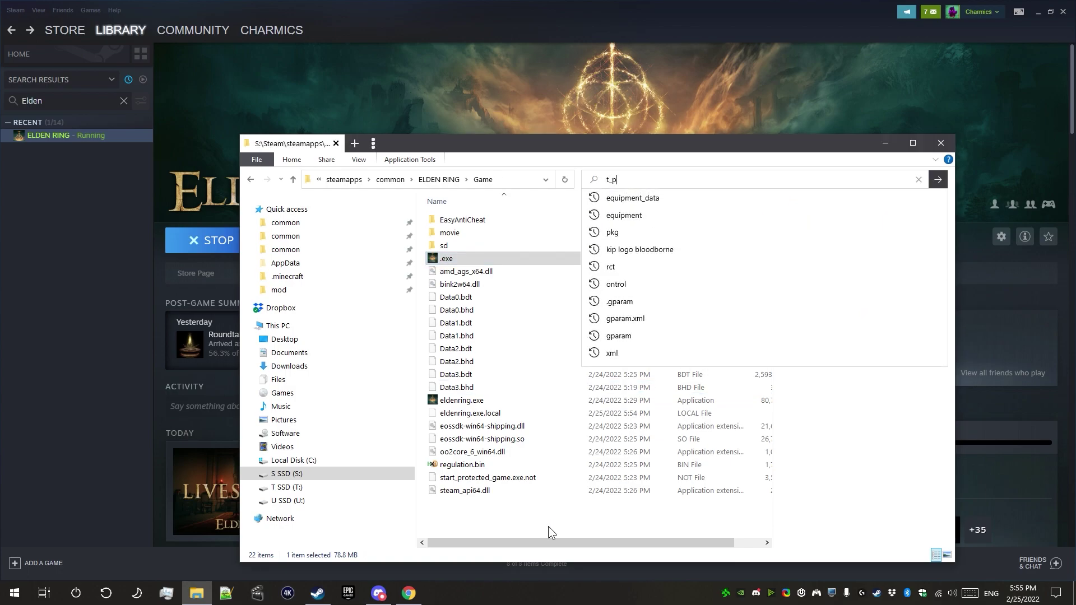
text(rot)
click(555, 491)
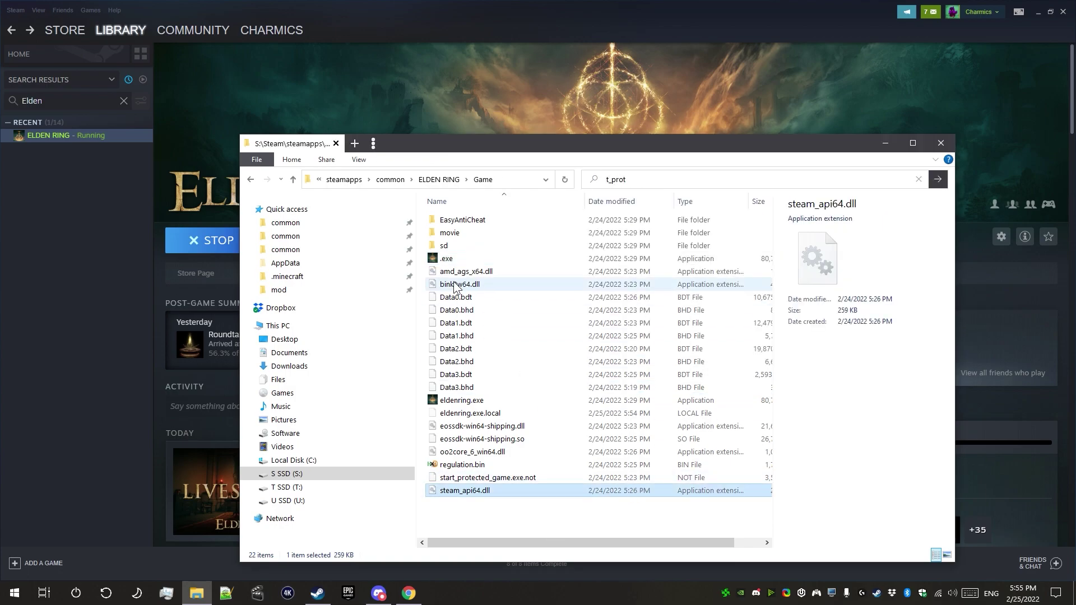
click(455, 260)
key(F2)
text(start_protected_g)
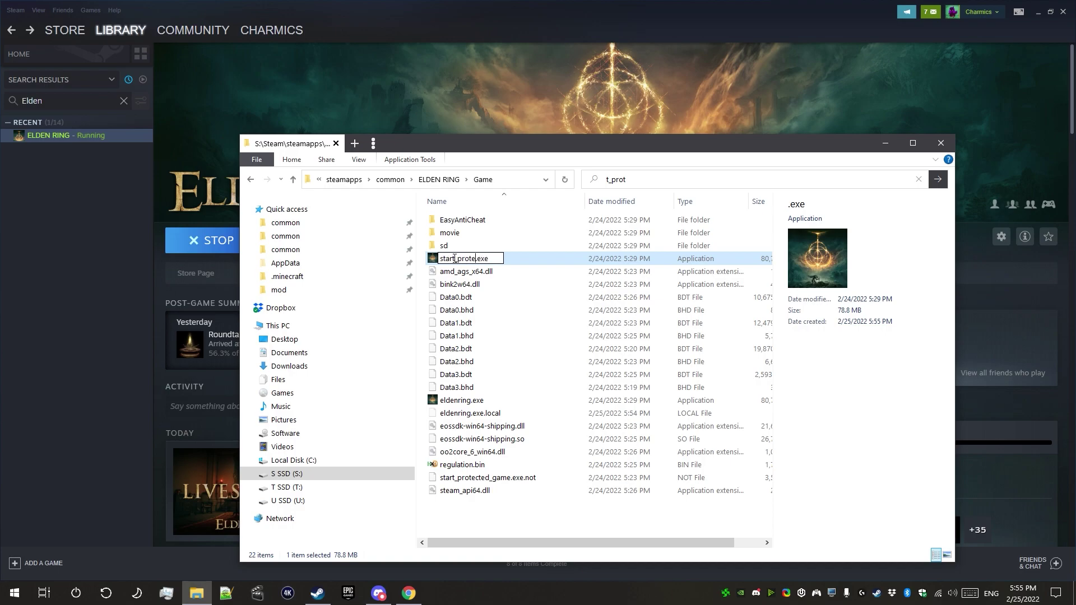
text(ame)
key(Return)
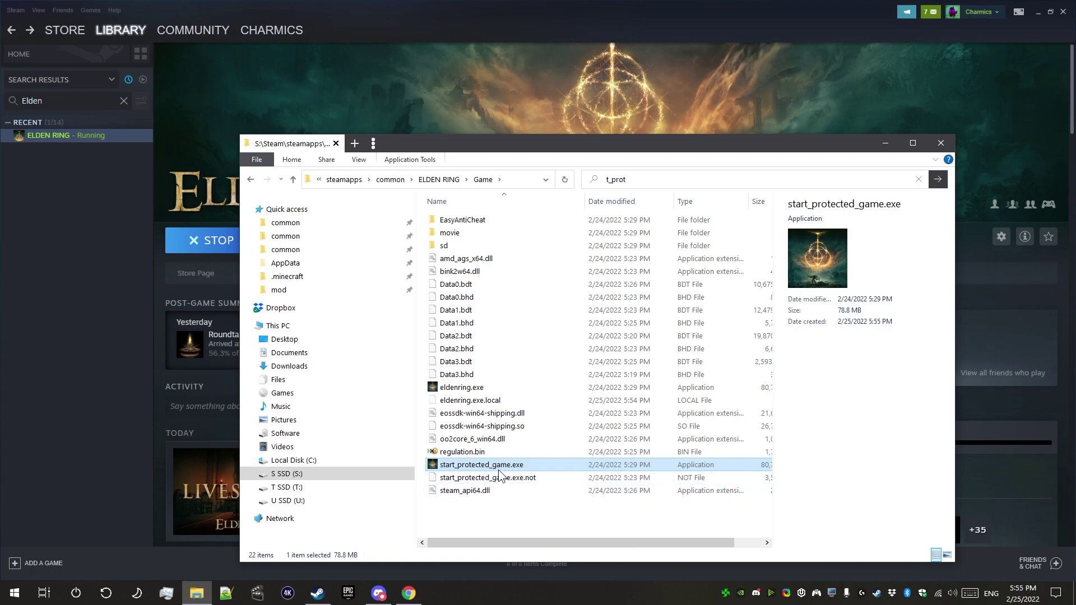
Stop the running game, relaunch Elden Ring from Steam, and drag its window to the screen centre.
click(886, 143)
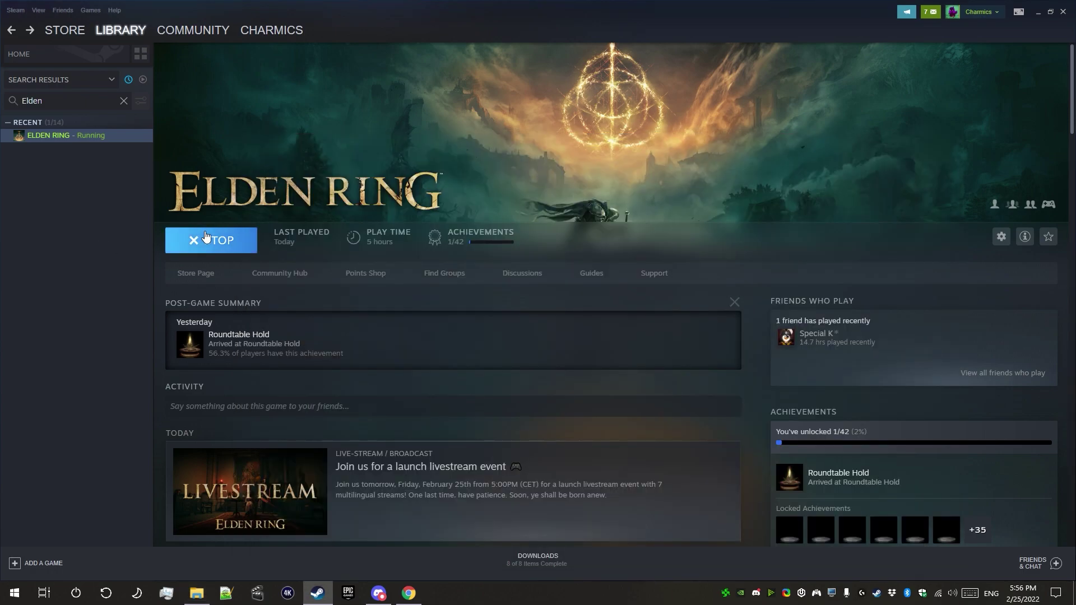
click(167, 241)
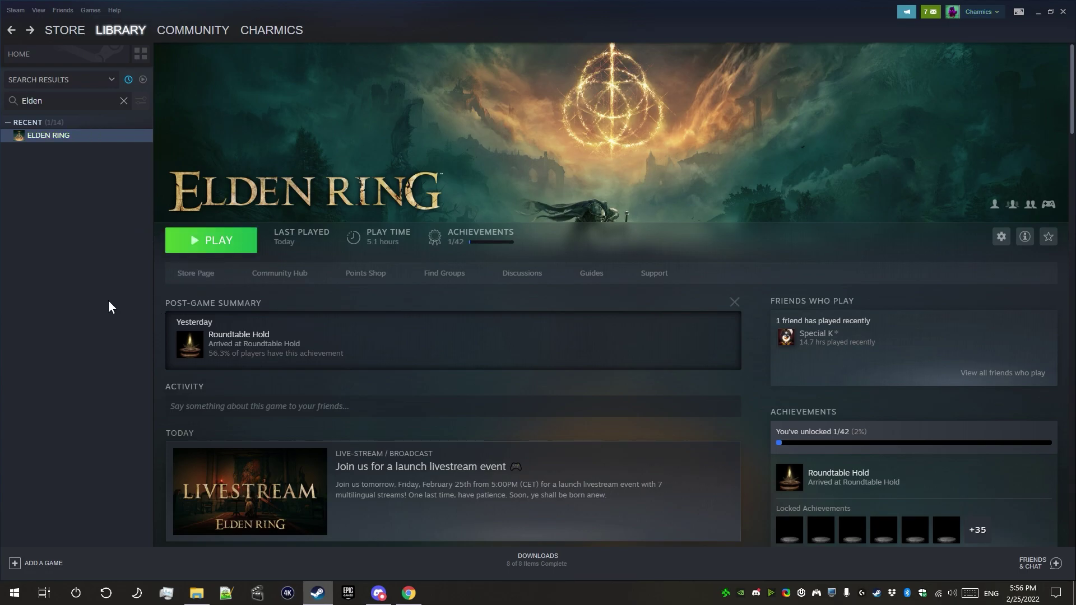
click(213, 240)
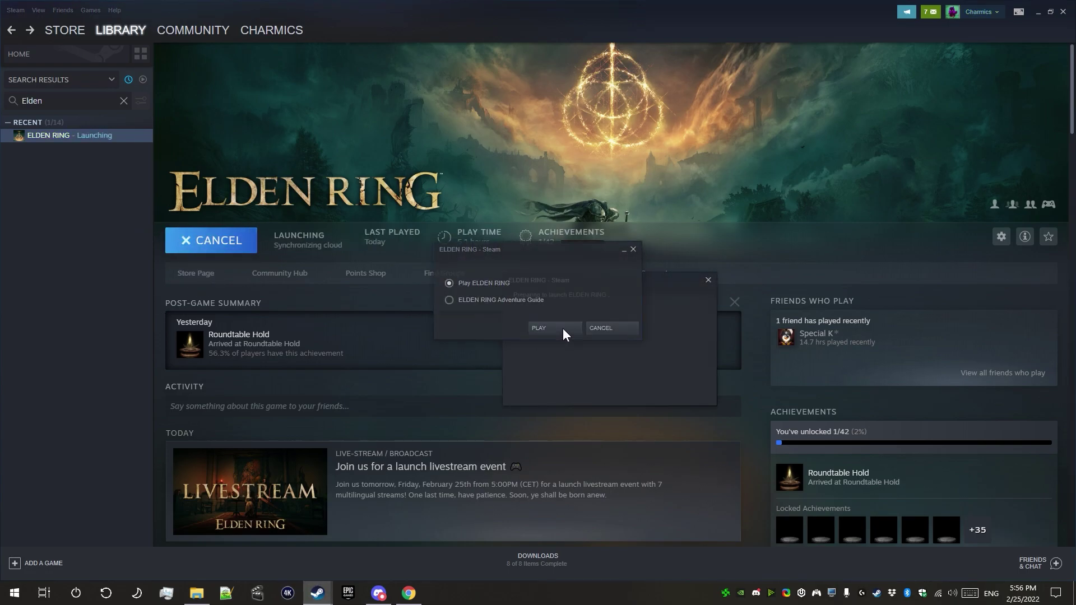
click(563, 328)
click(510, 308)
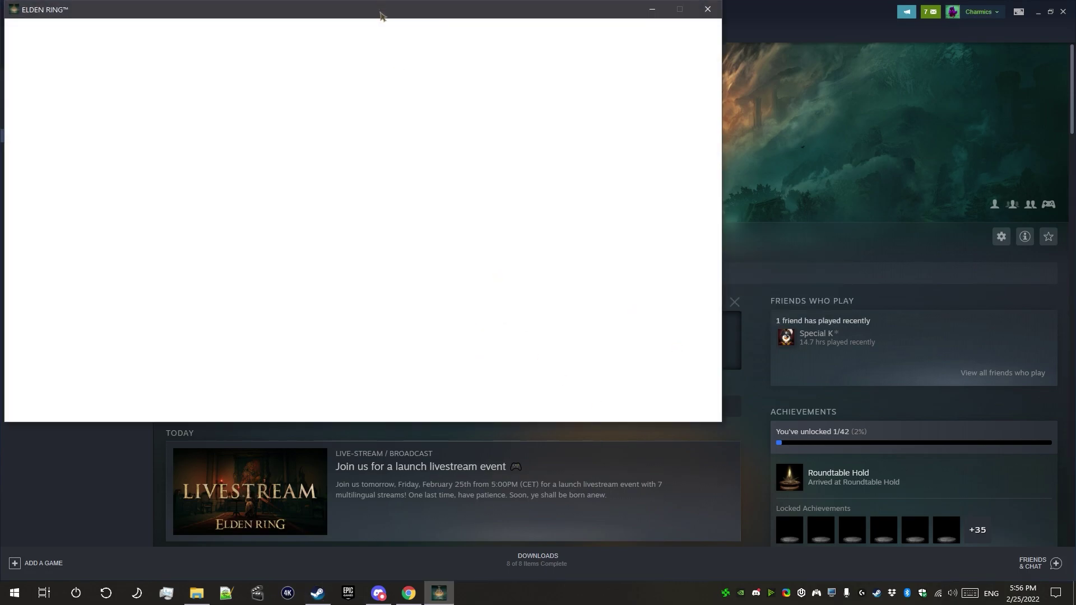
drag(381, 11, 514, 86)
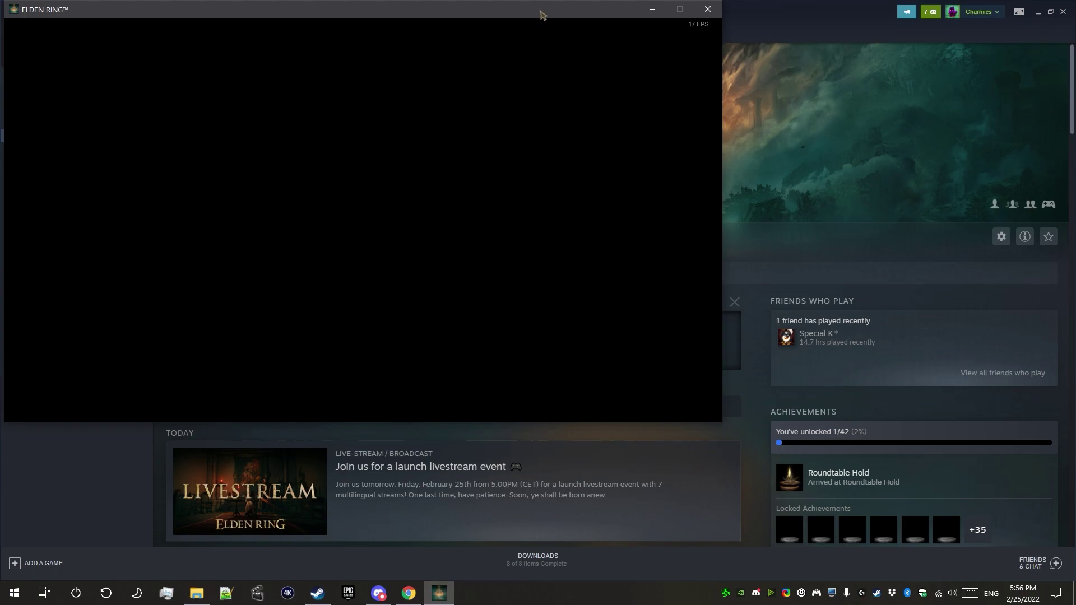
drag(542, 14, 651, 91)
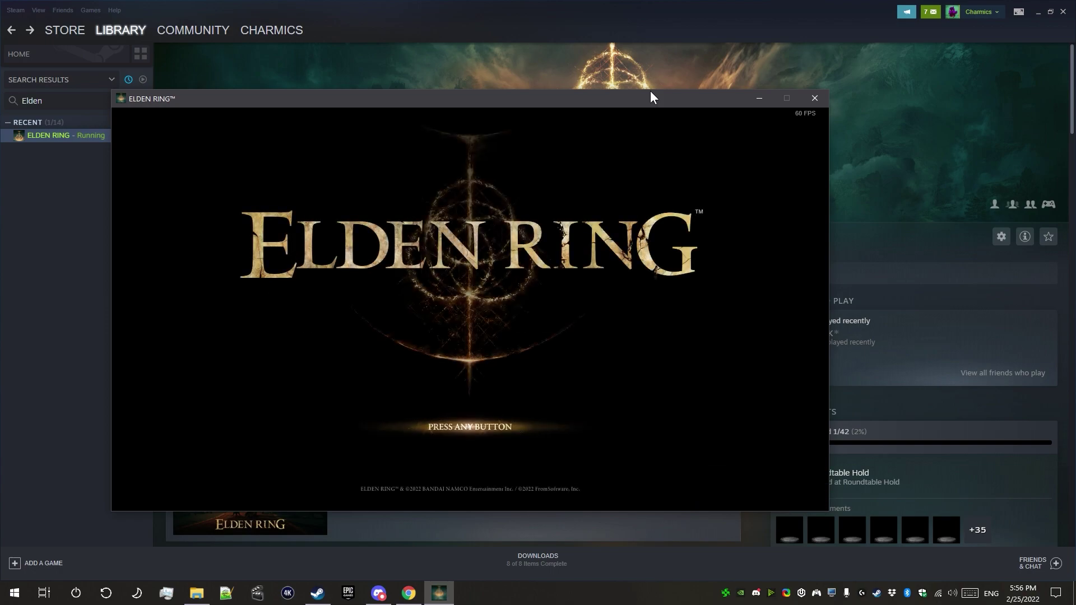
Try LOG IN from the main menu and dismiss the error to play offline.
key(Return)
key(Return)
key(Down)
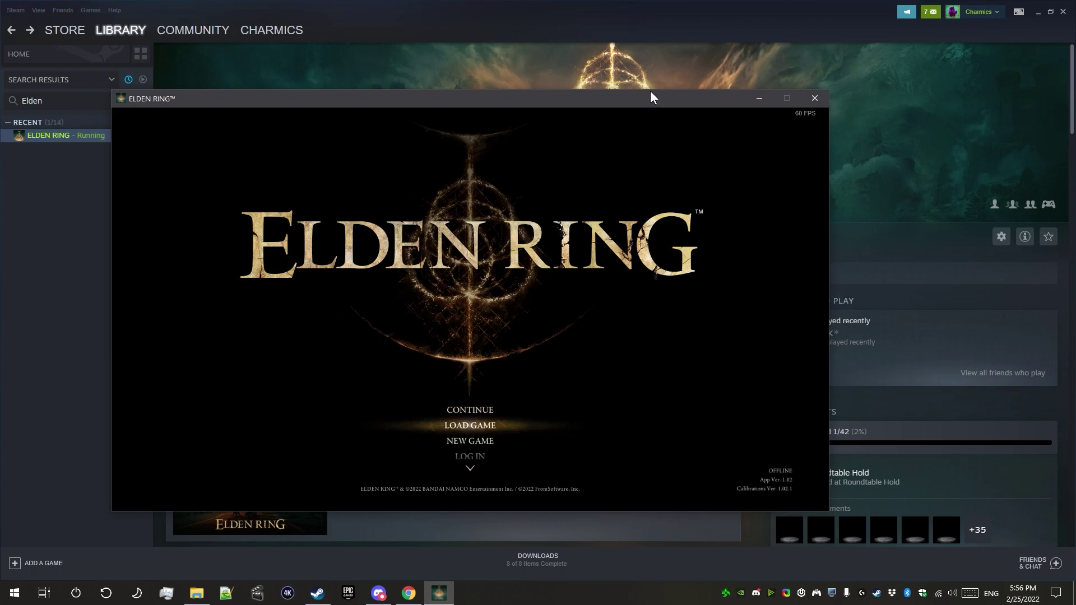
key(Down)
key(Down)
key(Down)
key(Down)
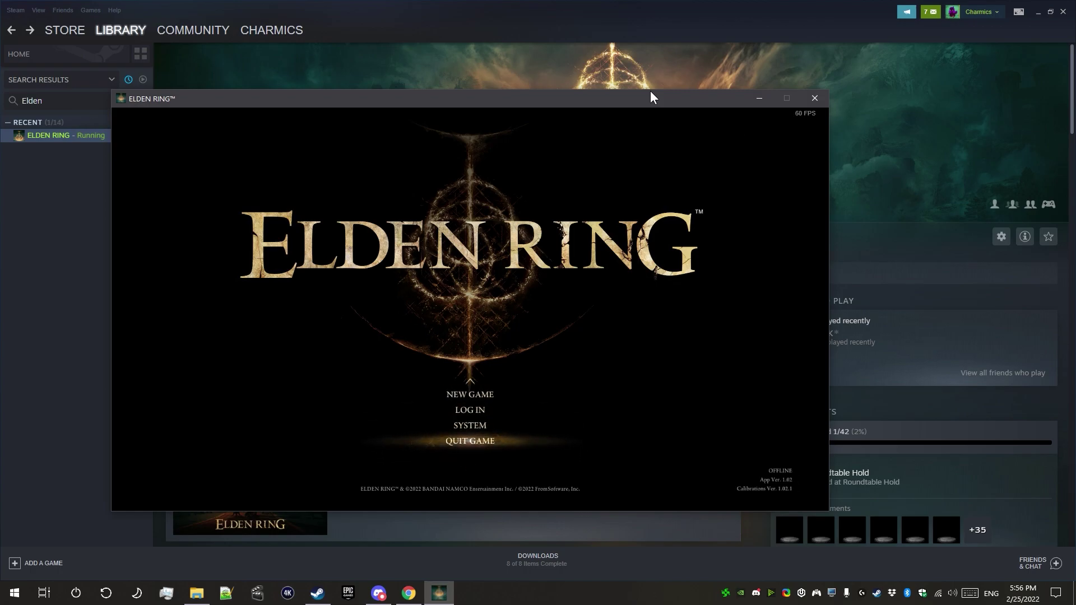
key(Up)
key(Up)
key(Up)
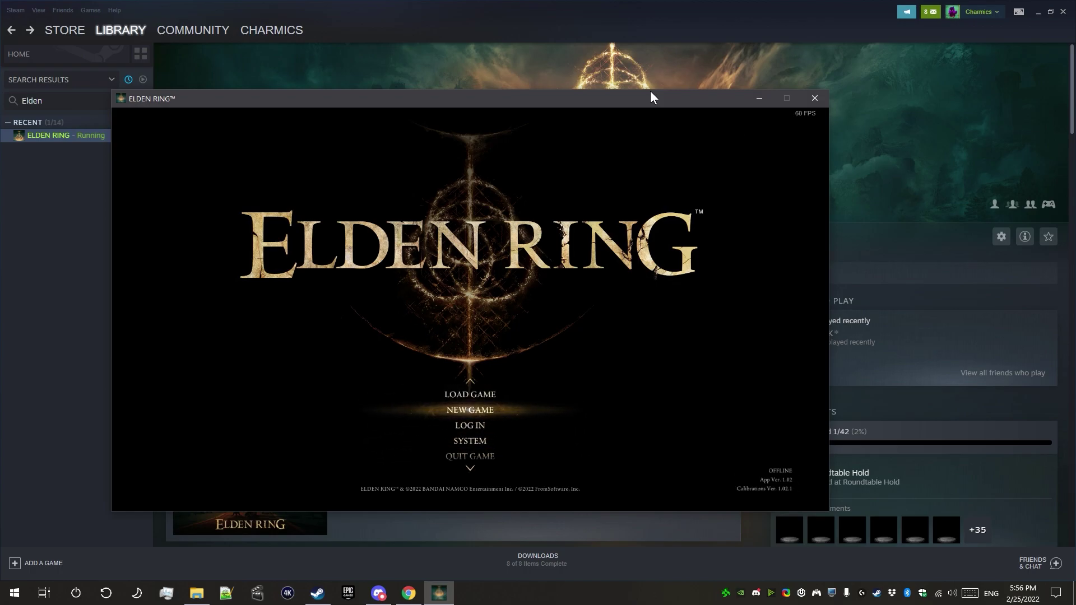
key(Down)
key(Return)
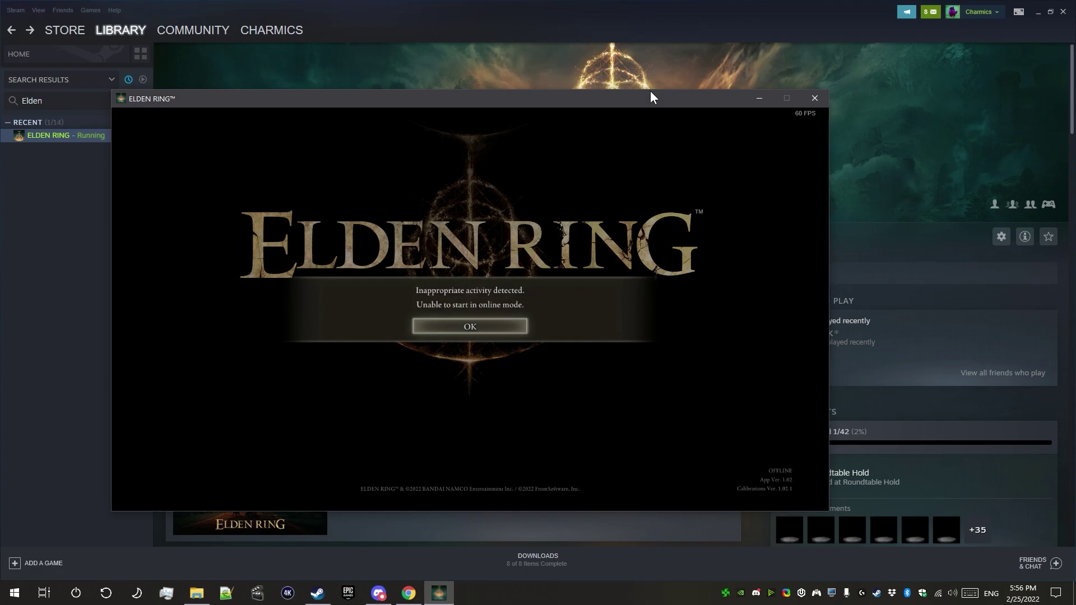
key(Return)
key(Return)
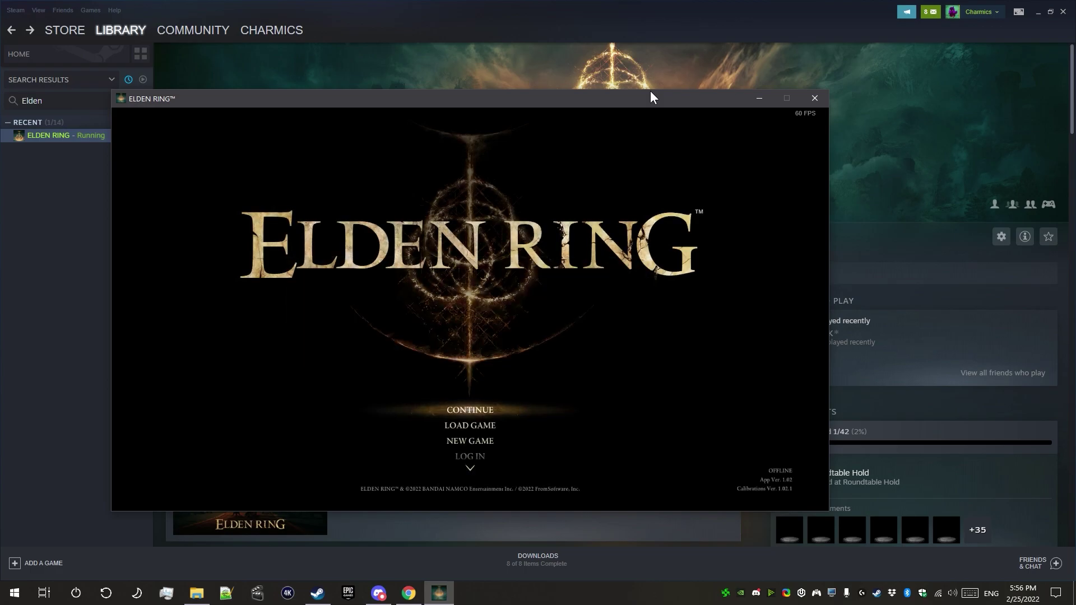
Select CONTINUE on the main menu to load the saved game at Stormhill.
key(Down)
key(Down)
key(Down)
key(Down)
key(Down)
key(Up)
key(Up)
key(Up)
key(Up)
key(Up)
key(Down)
key(Down)
key(Down)
key(Down)
key(Down)
key(Up)
key(Up)
key(Up)
key(Up)
key(Up)
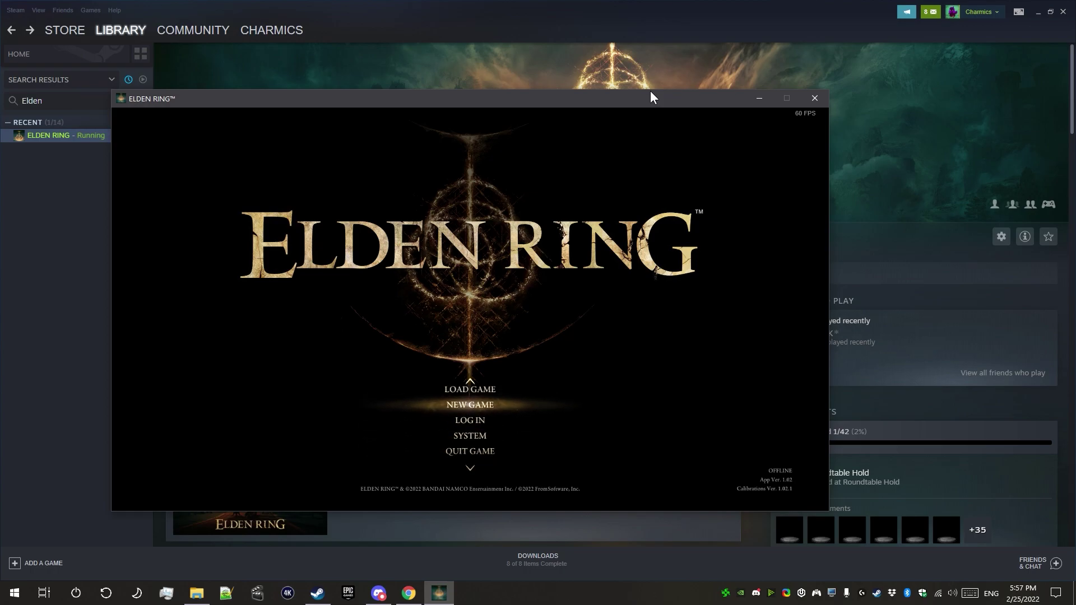
key(Down)
key(Down)
key(Down)
key(Down)
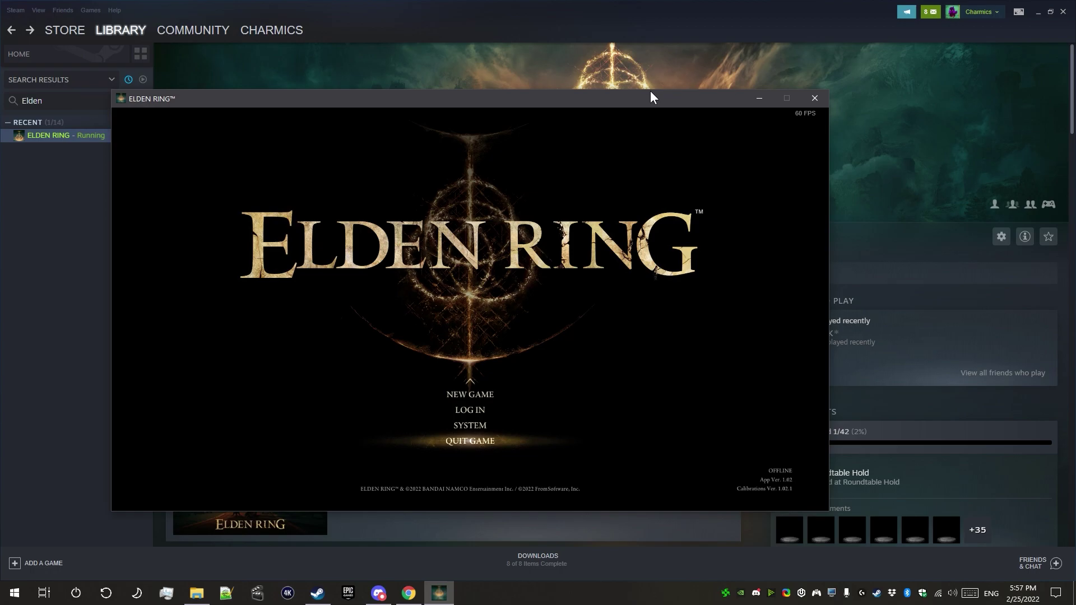
key(Up)
key(Up)
key(Up)
key(Up)
key(Up)
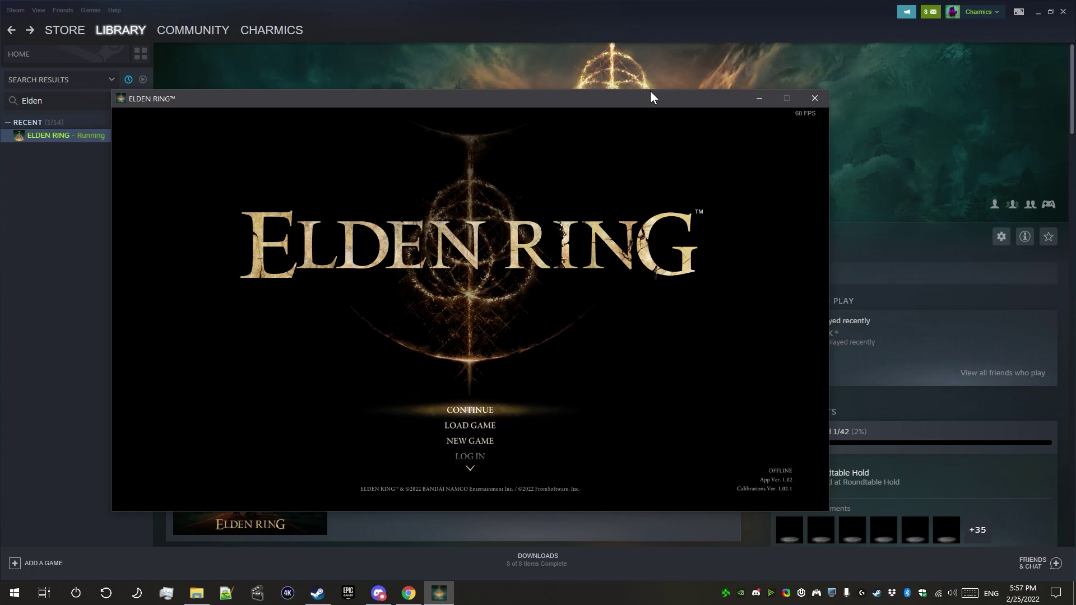
key(Down)
key(Down)
key(Down)
key(Down)
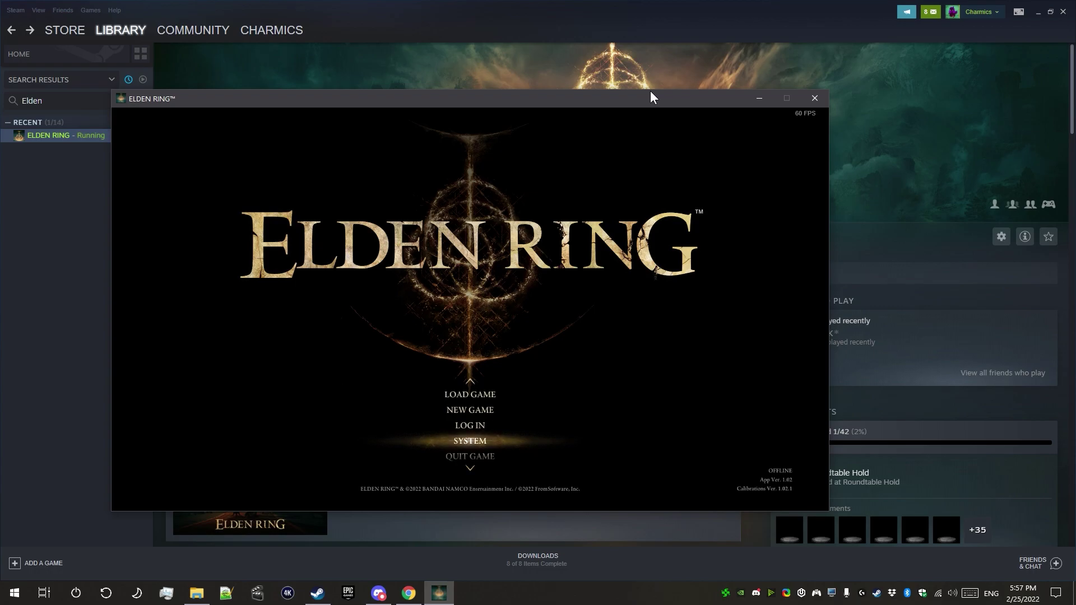
key(Down)
key(Up)
key(Up)
key(Up)
key(Up)
key(Up)
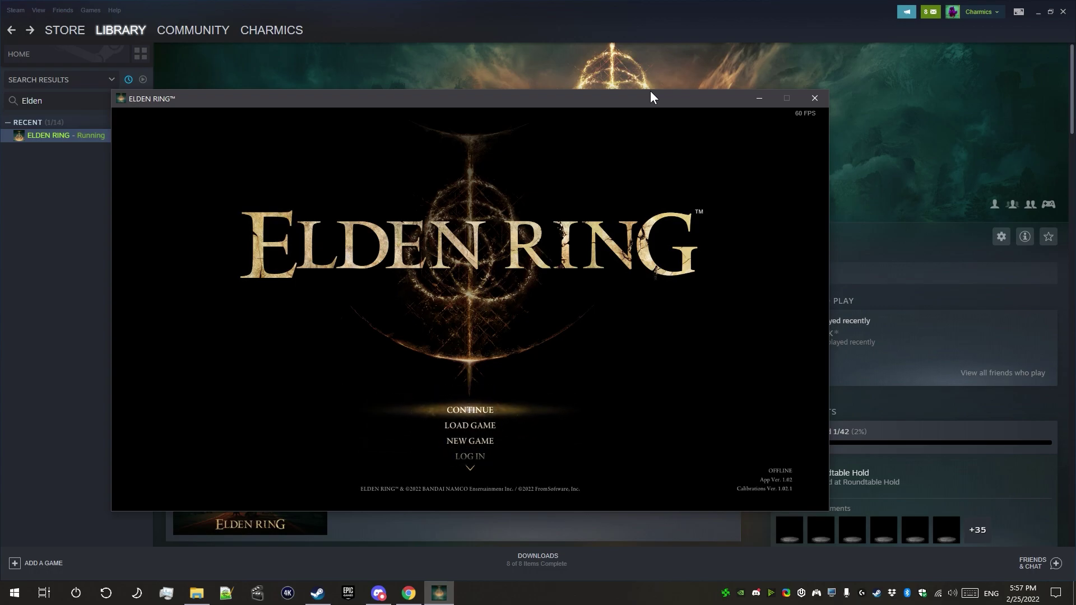
key(Down)
key(Down)
key(Down)
key(Down)
key(Down)
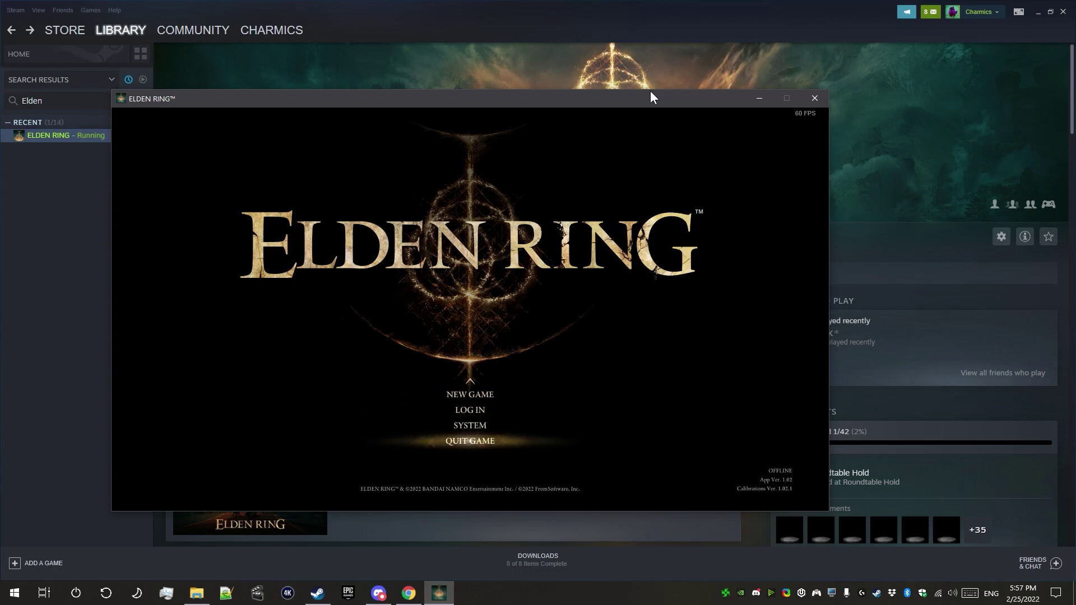
key(Up)
key(Up)
key(Up)
key(Up)
key(Up)
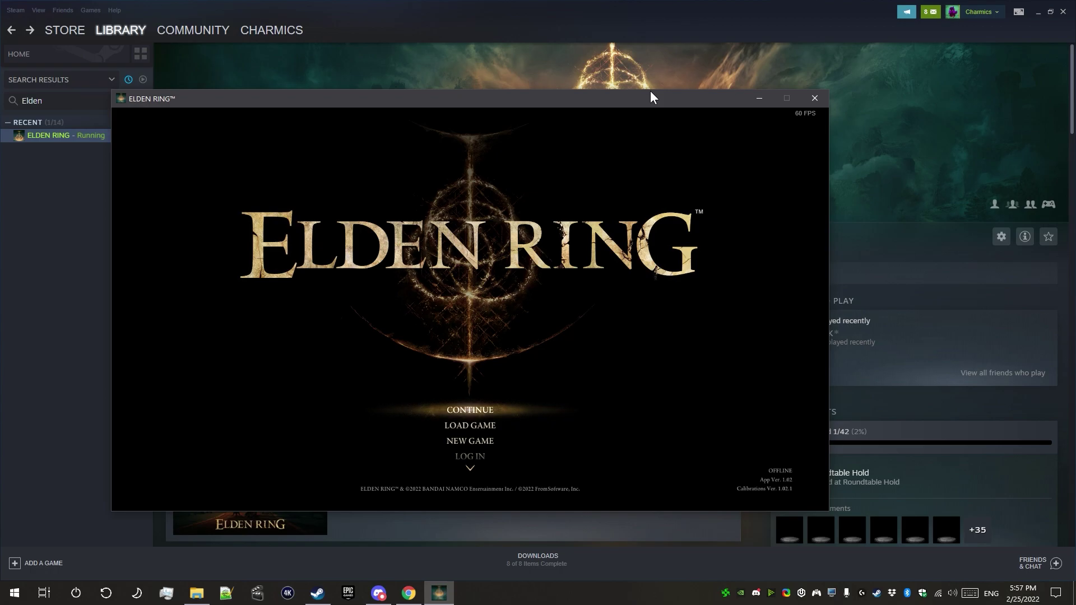
key(Return)
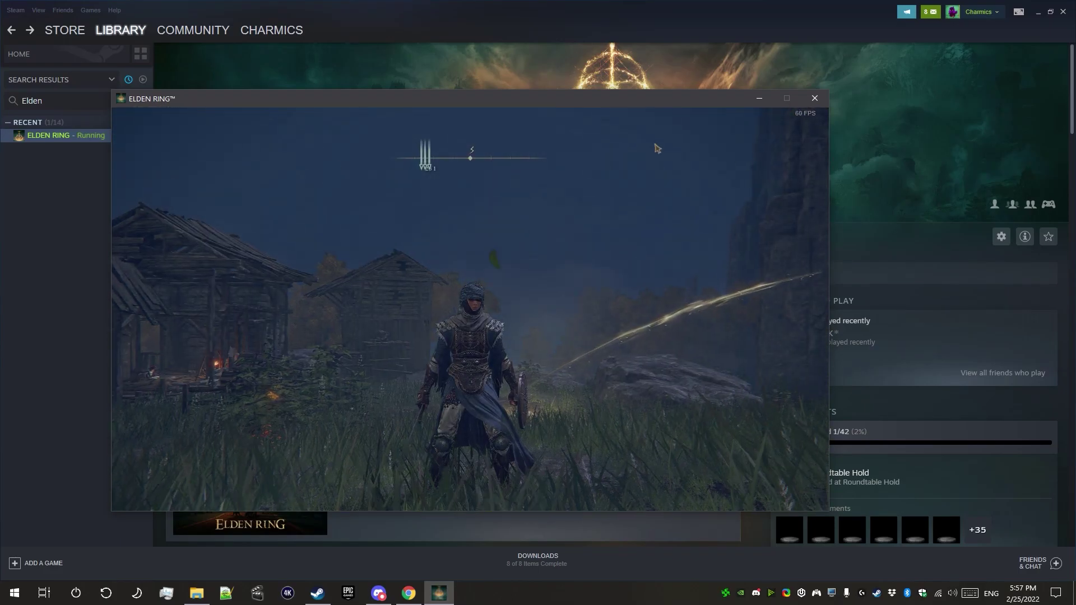
Tick Fix Enabled for Elden Ring in Flawless Widescreen, then return to the game window.
key(alt+Tab)
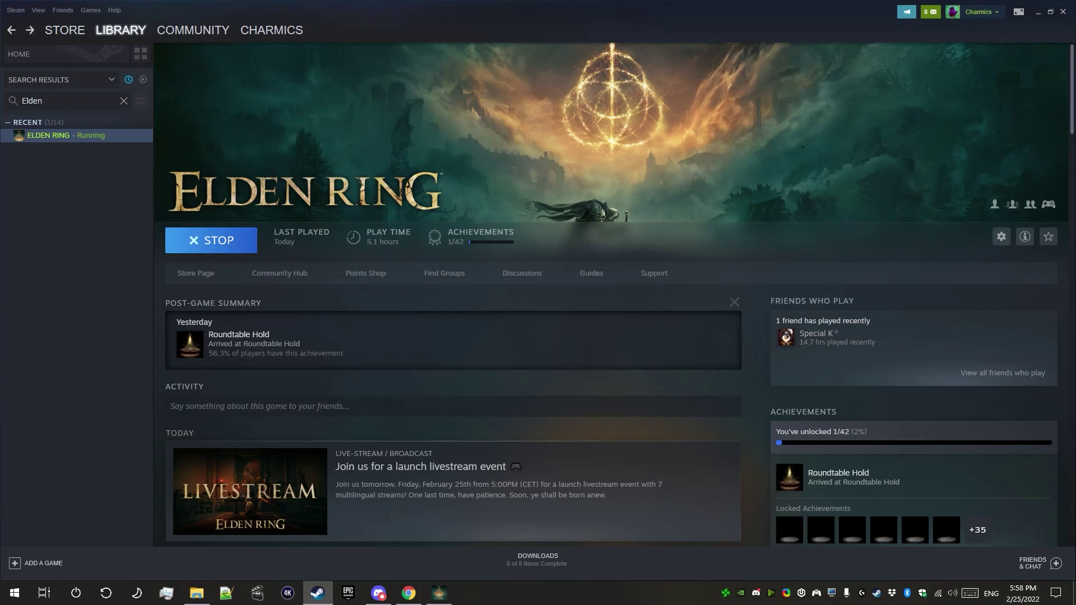
click(725, 594)
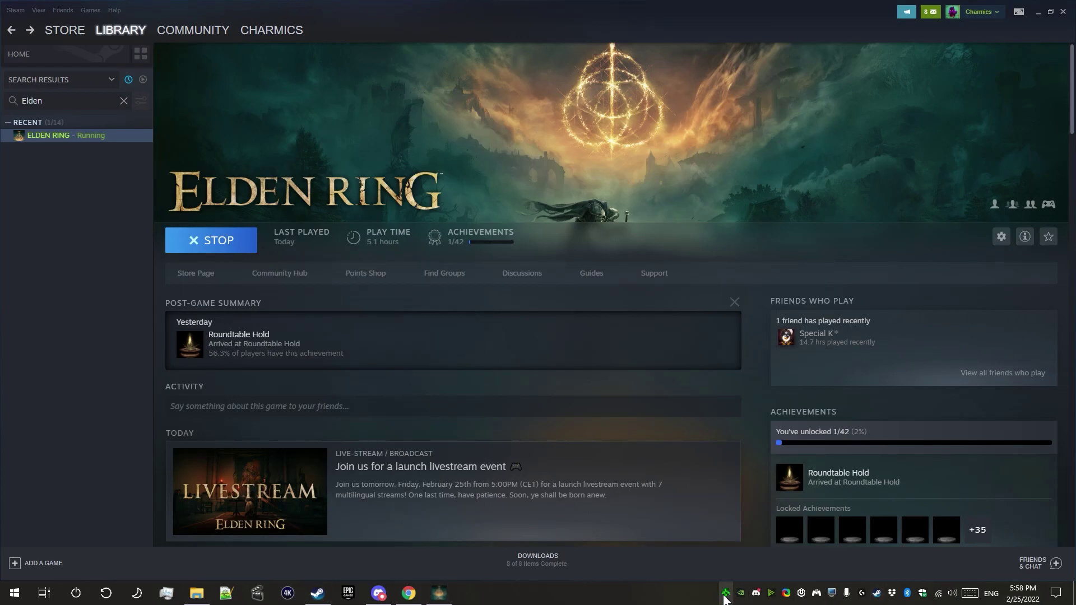
click(725, 596)
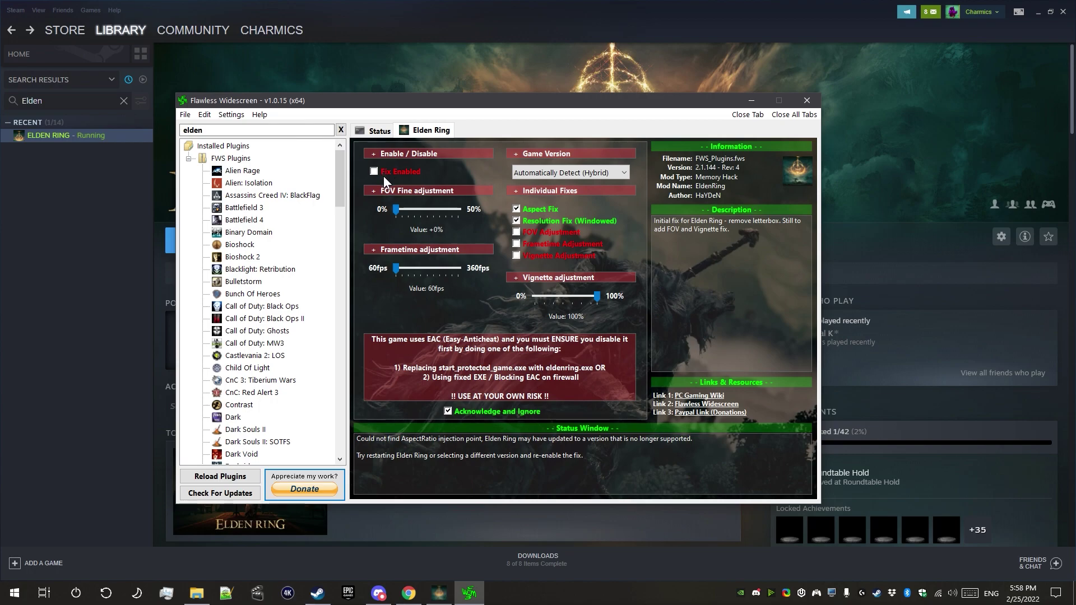
drag(297, 103, 309, 106)
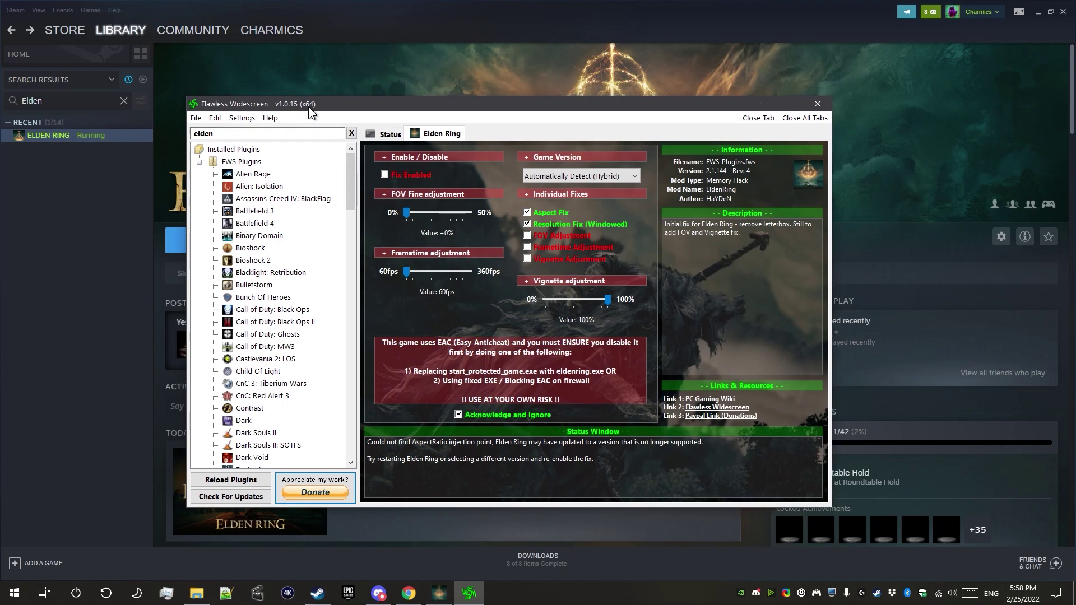
click(388, 174)
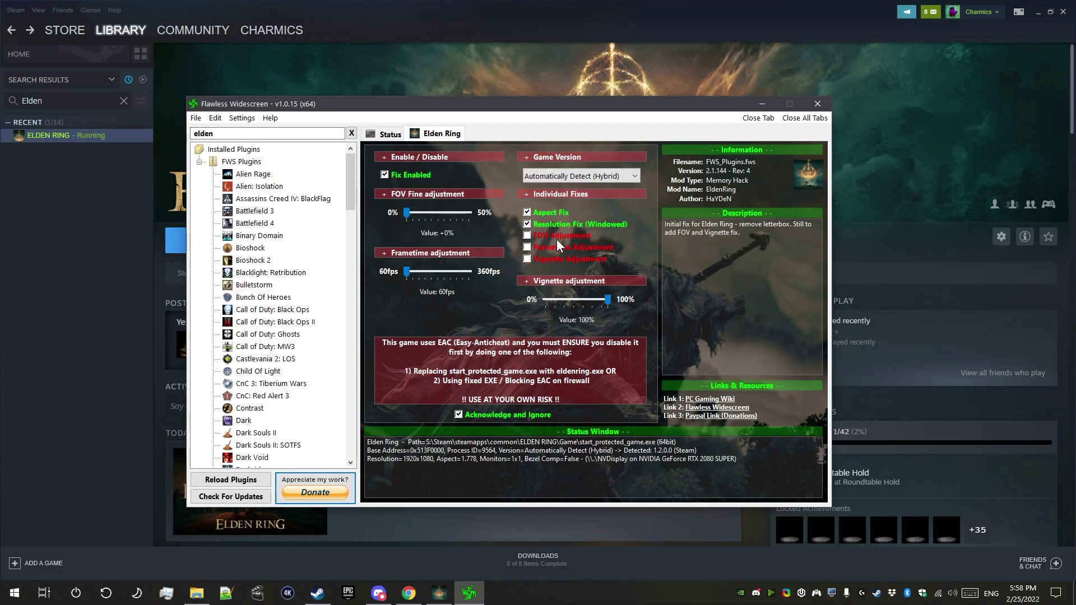
drag(472, 103, 498, 105)
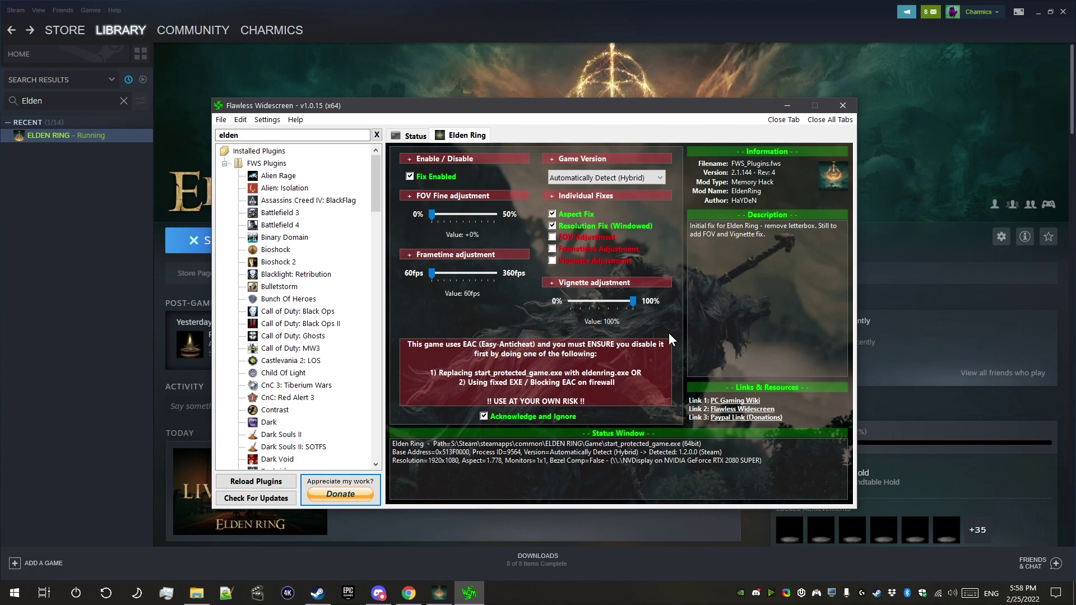
click(439, 593)
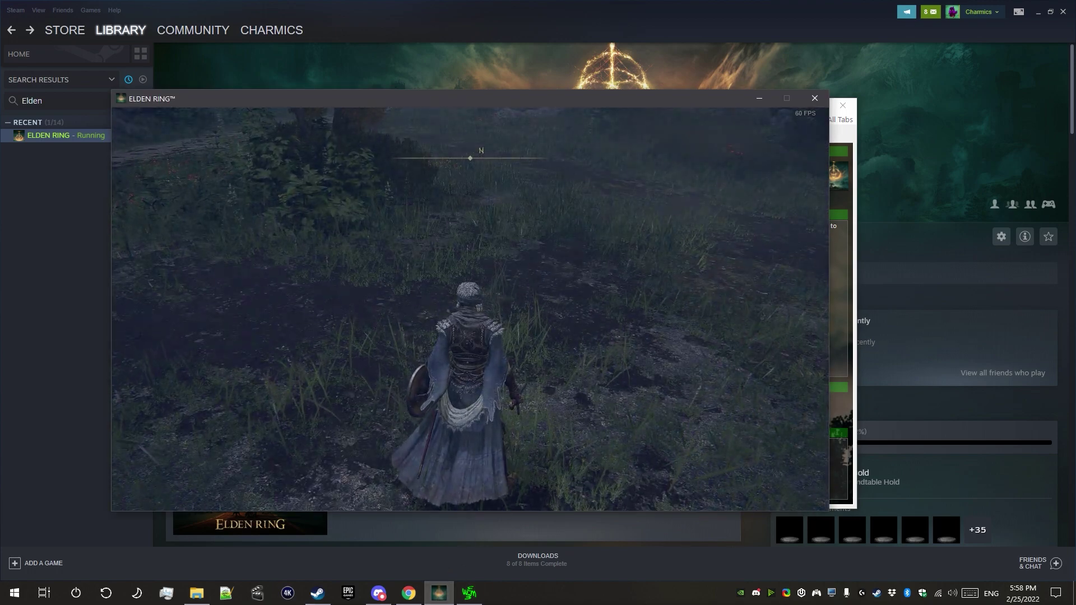